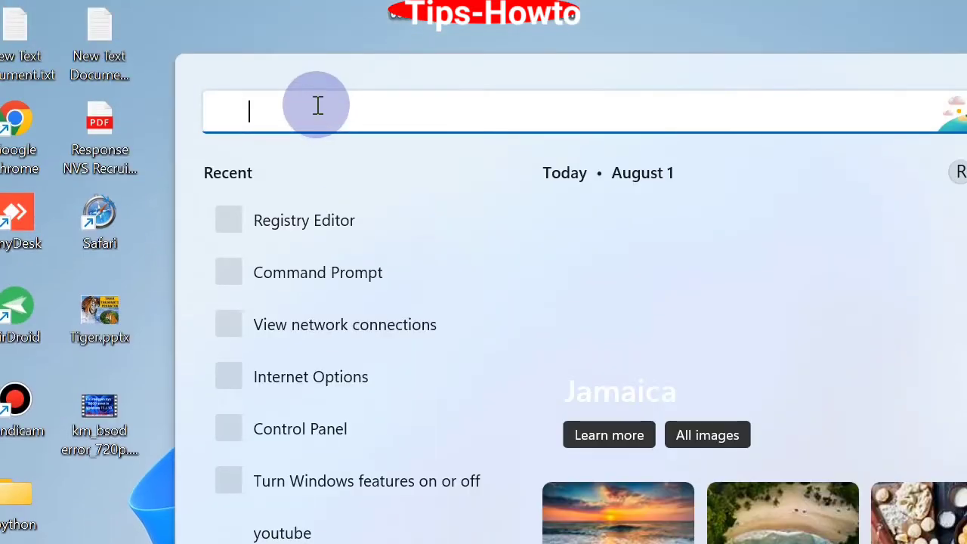
Step: Search Windows for cmd and open Command Prompt as administrator
{"action": "left_click", "coordinate": [242, 111]}
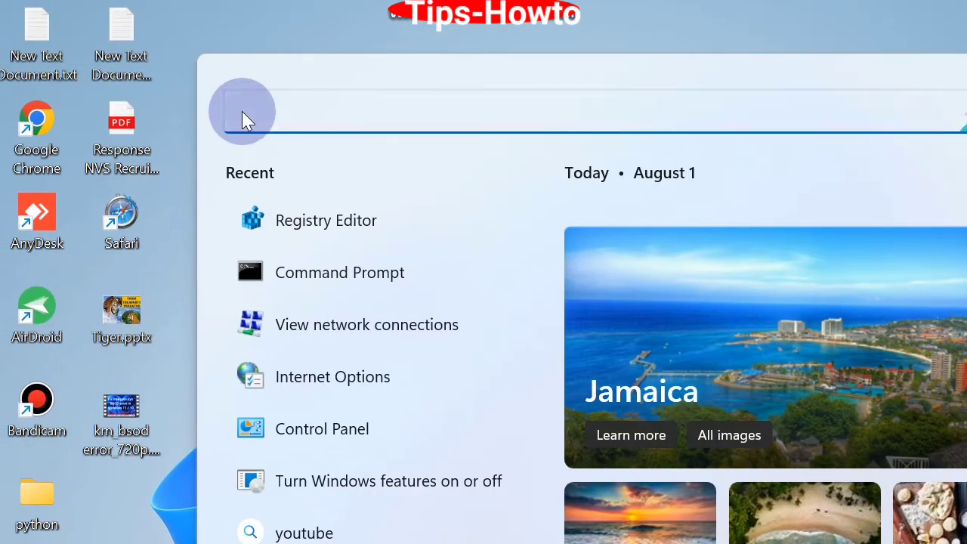
{"action": "type", "text": "cmd"}
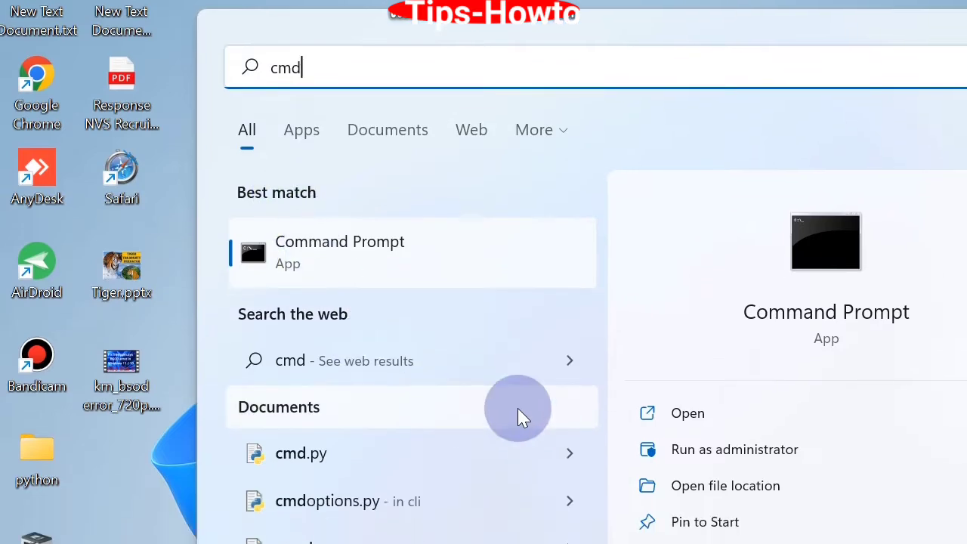
{"action": "left_click", "coordinate": [749, 495]}
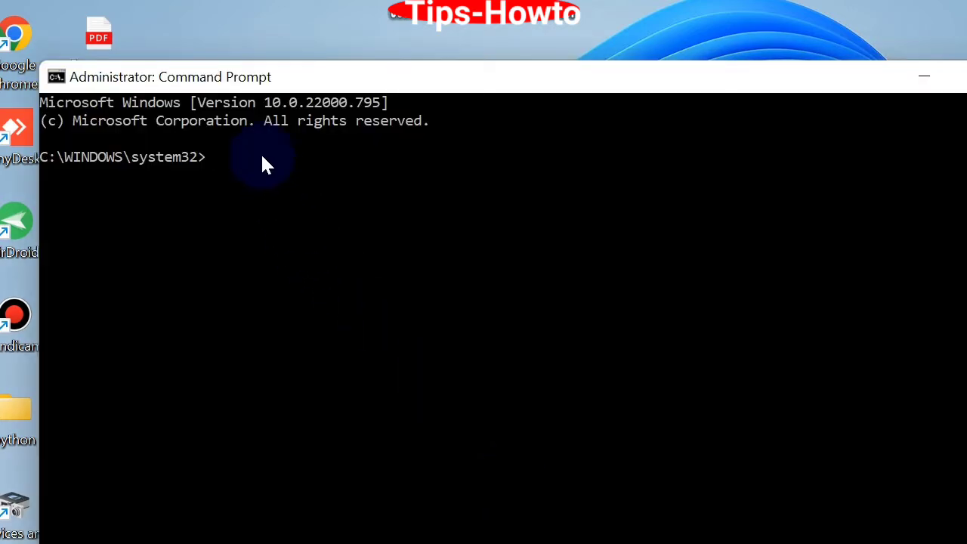
Step: Run the system file check with sfc /scannow in the elevated Command Prompt
{"action": "left_click_drag", "start_coordinate": [231, 79], "coordinate": [494, 119]}
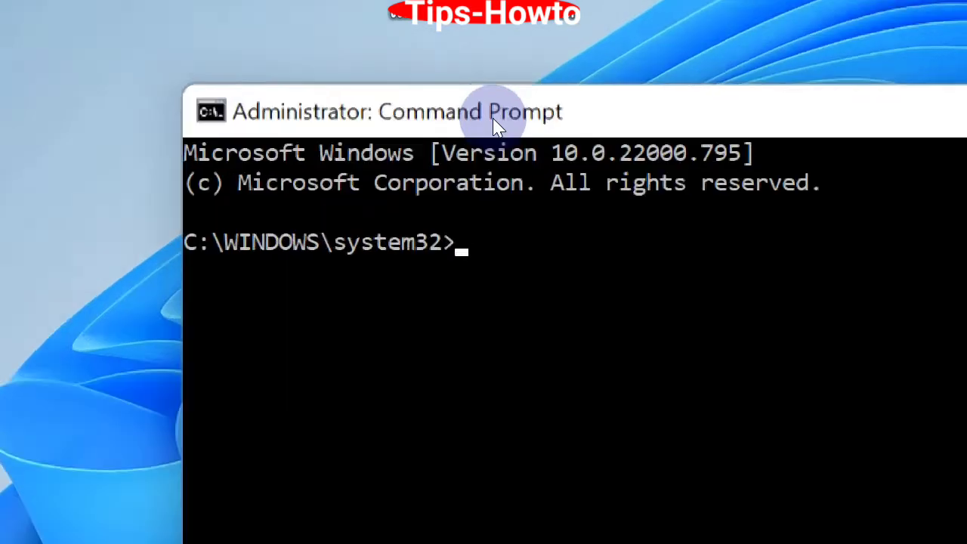
{"action": "type", "text": "sf"}
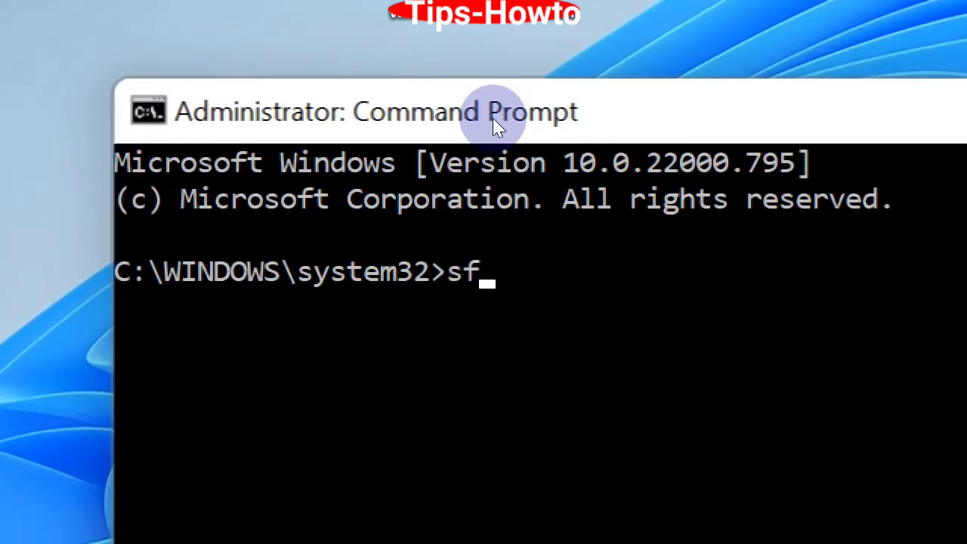
{"action": "type", "text": "c /scannow"}
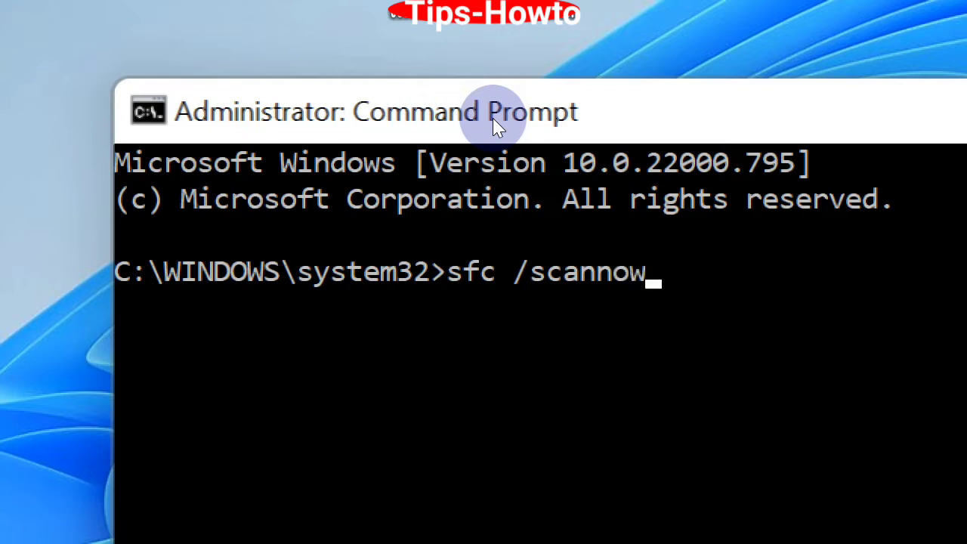
{"action": "key", "text": "Return"}
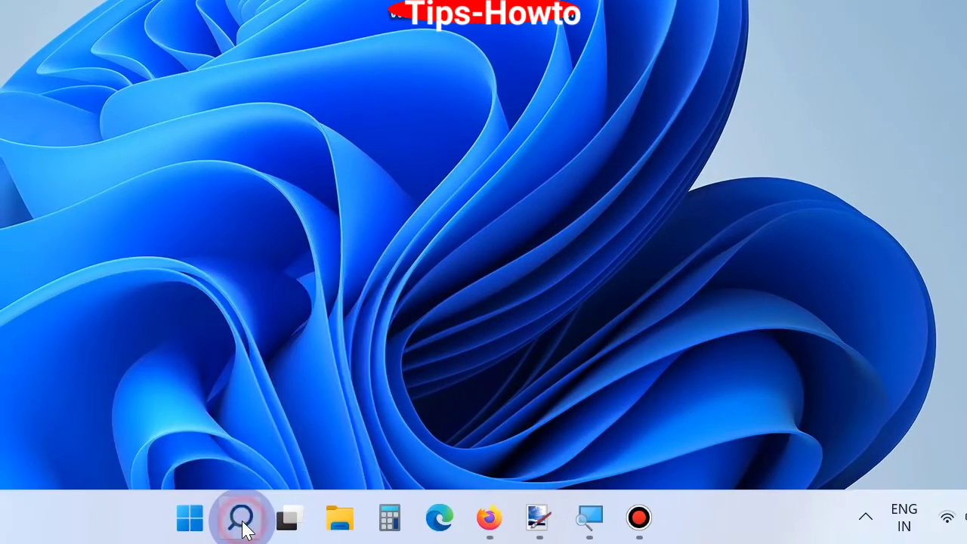
Step: Search for cmd again from the desktop and start a new Command Prompt with administrator rights
{"action": "left_click", "coordinate": [242, 519]}
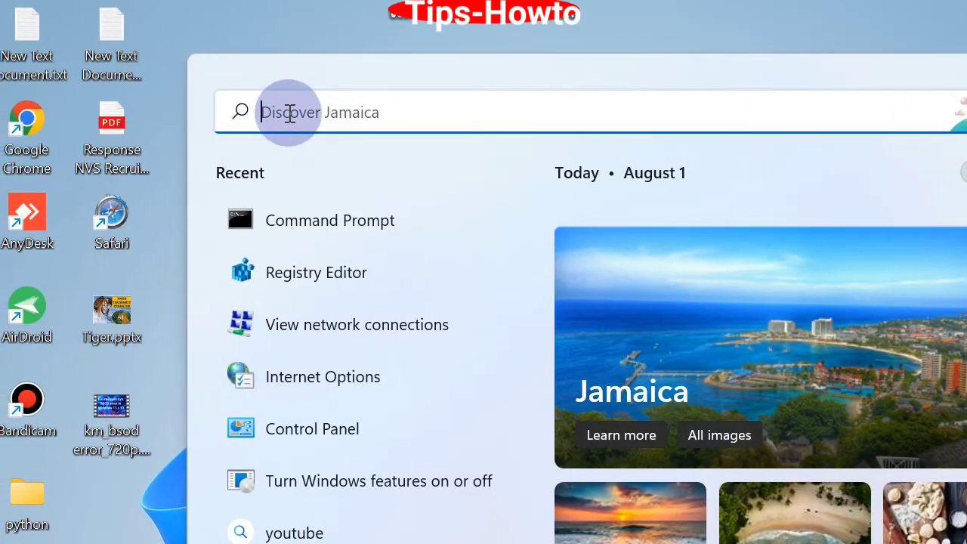
{"action": "type", "text": "cmd"}
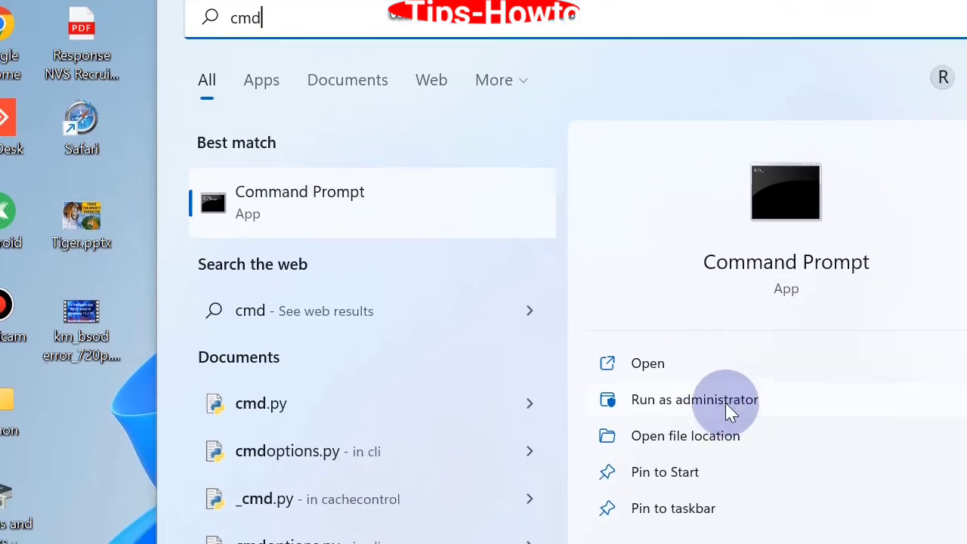
{"action": "left_click", "coordinate": [723, 396]}
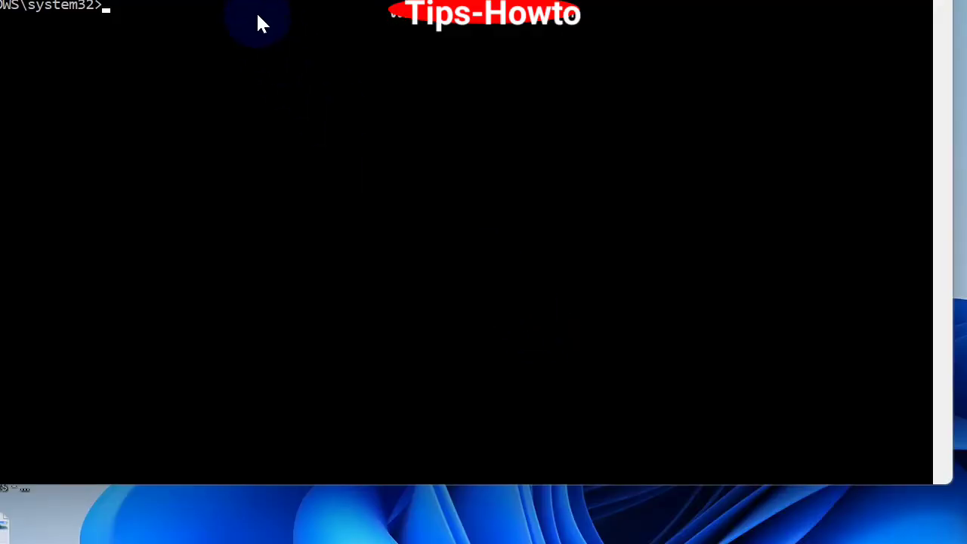
Step: Reposition the Command Prompt window and enter a chkdsk command to check the disk
{"action": "left_click_drag", "start_coordinate": [182, 0], "coordinate": [493, 2]}
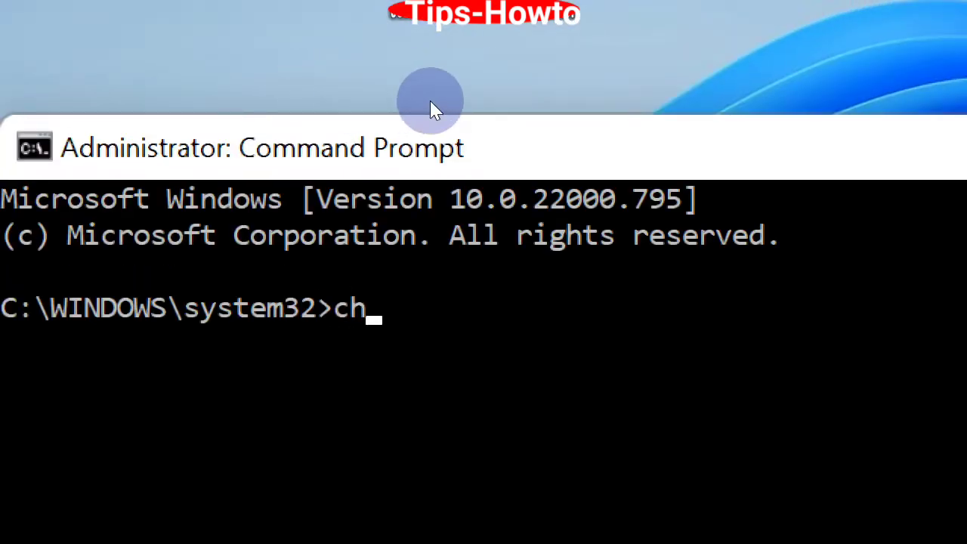
{"action": "type", "text": "dsk"}
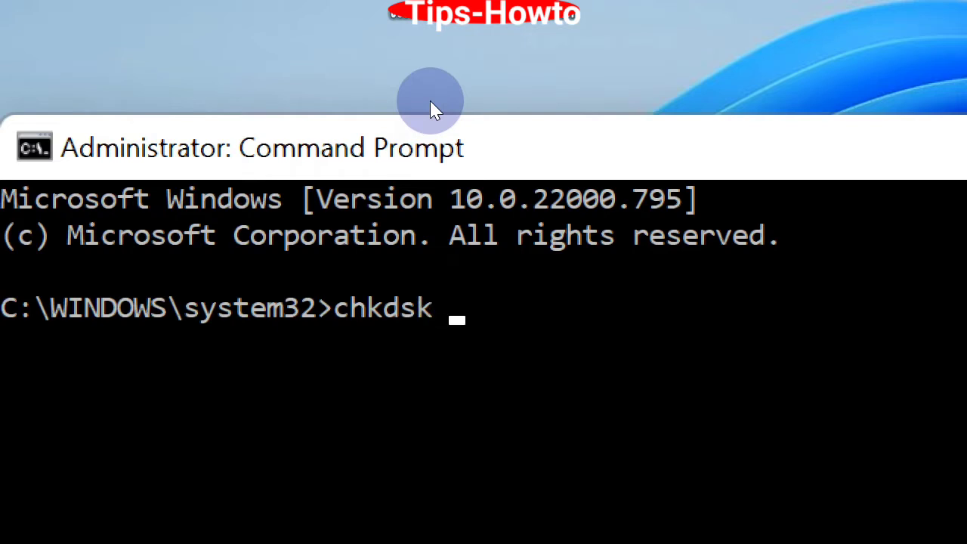
{"action": "type", "text": " /"}
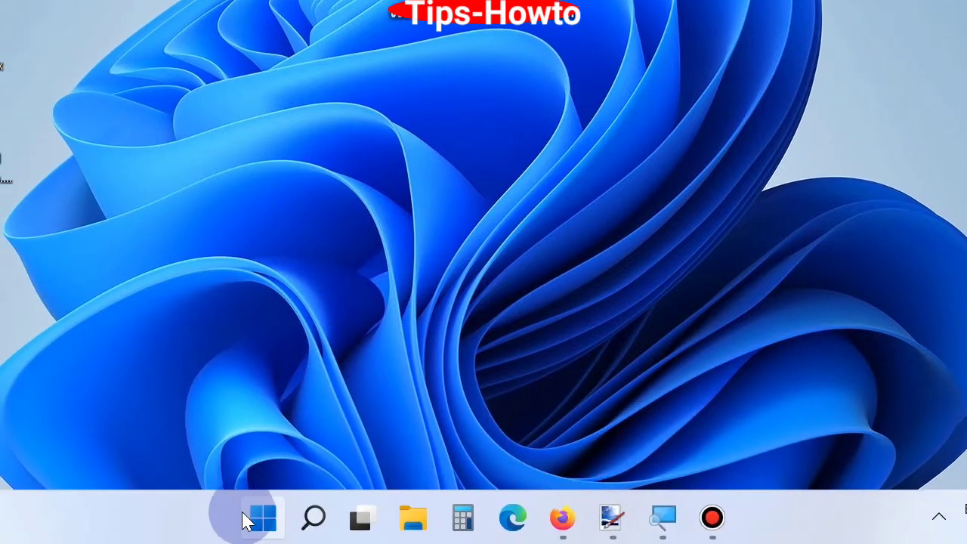
Step: Open the Windows Update page in the Settings app
{"action": "left_click", "coordinate": [259, 520]}
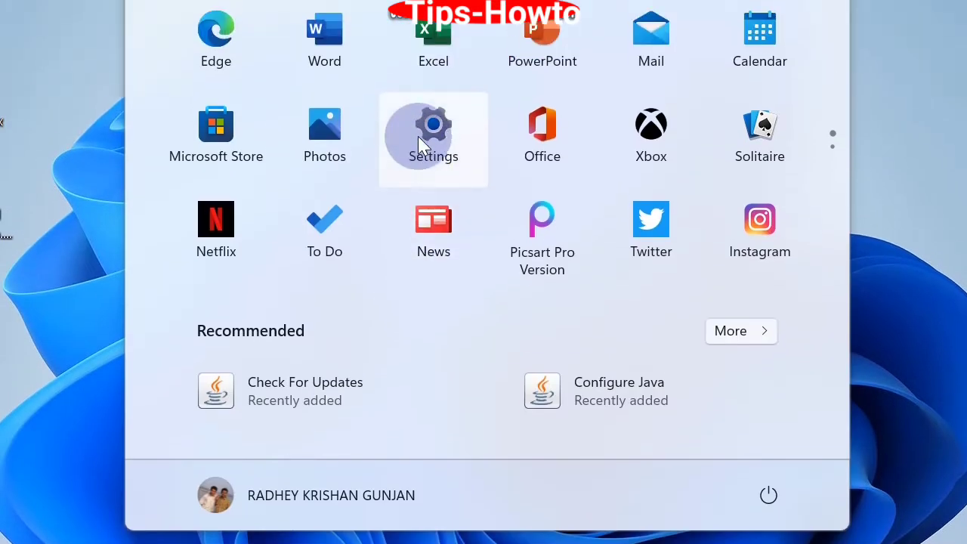
{"action": "left_click", "coordinate": [421, 144]}
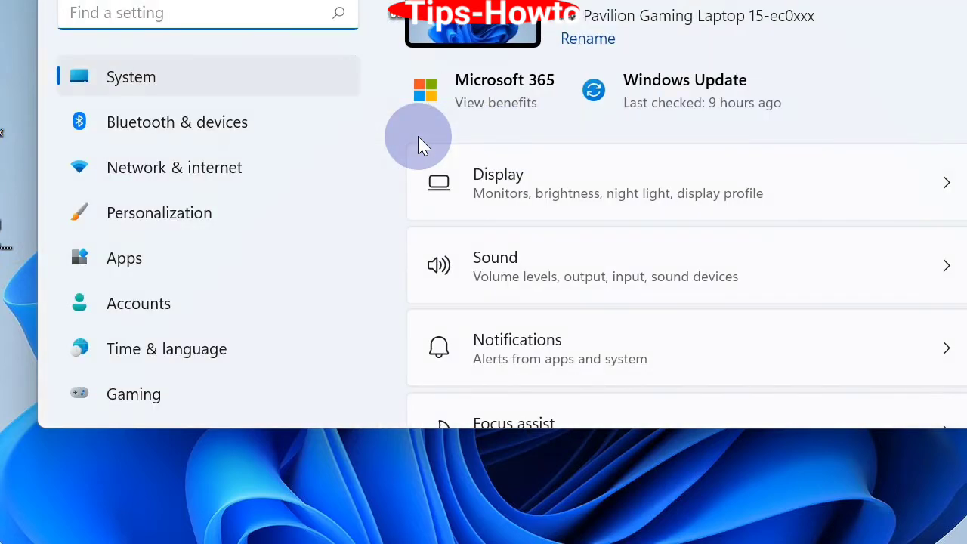
{"action": "scroll", "coordinate": [418, 136], "scroll_direction": "down", "scroll_amount": 5}
{"action": "scroll", "coordinate": [301, 151], "scroll_direction": "down", "scroll_amount": 2}
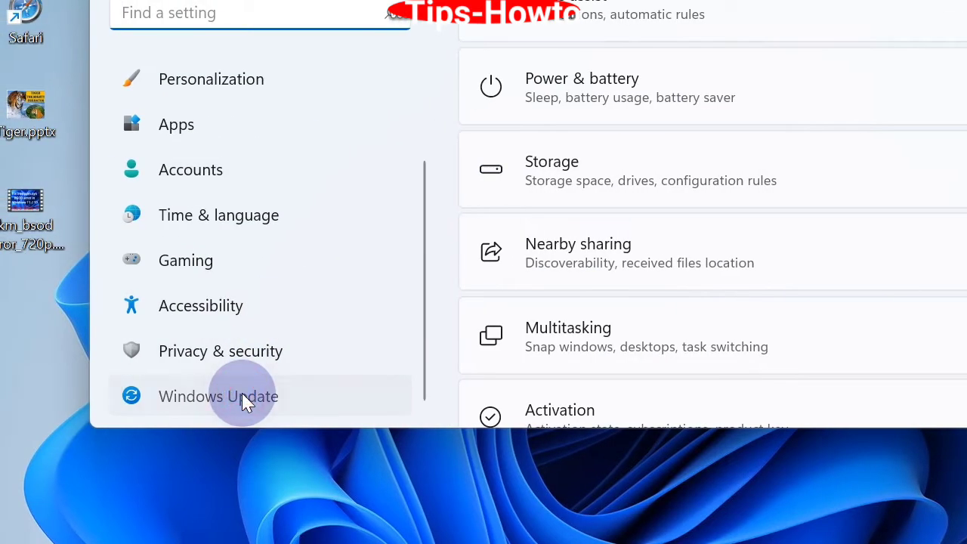
{"action": "left_click", "coordinate": [243, 398]}
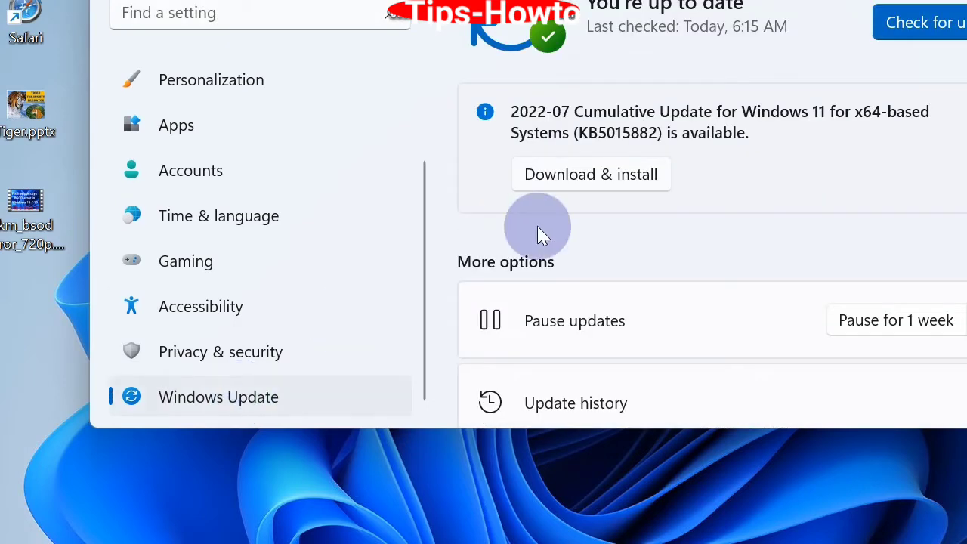
Step: Open the update history from the Windows Update options
{"action": "scroll", "coordinate": [671, 201], "scroll_direction": "down", "scroll_amount": 2}
{"action": "scroll", "coordinate": [668, 195], "scroll_direction": "down", "scroll_amount": 2}
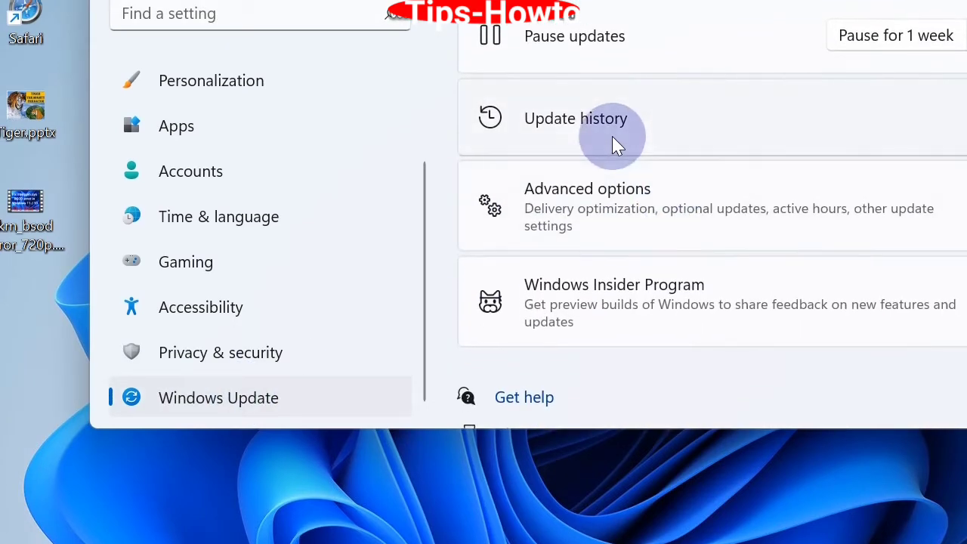
{"action": "left_click", "coordinate": [612, 130]}
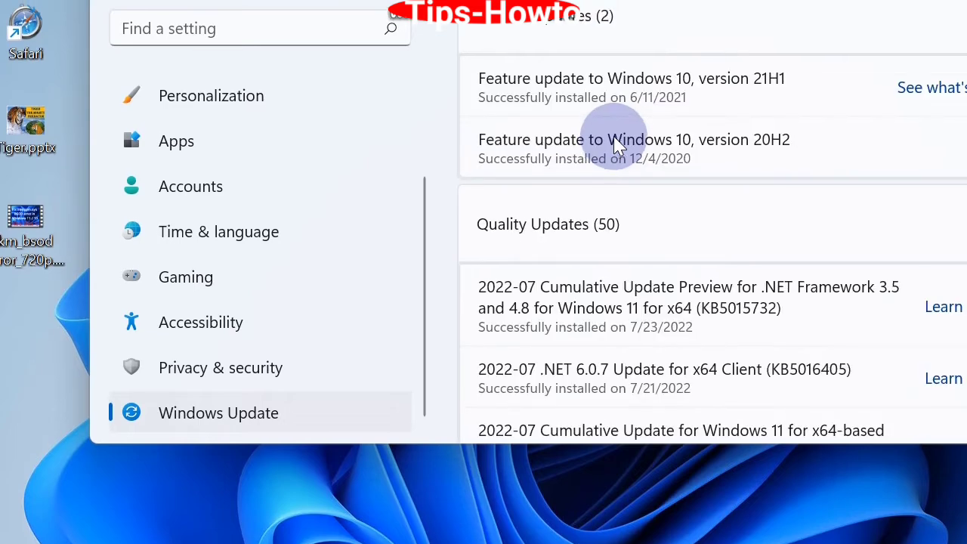
Step: Open Uninstall updates from the update history's related settings and select the first Microsoft Office 2010 update (KB2553347)
{"action": "scroll", "coordinate": [616, 226], "scroll_direction": "down", "scroll_amount": 15}
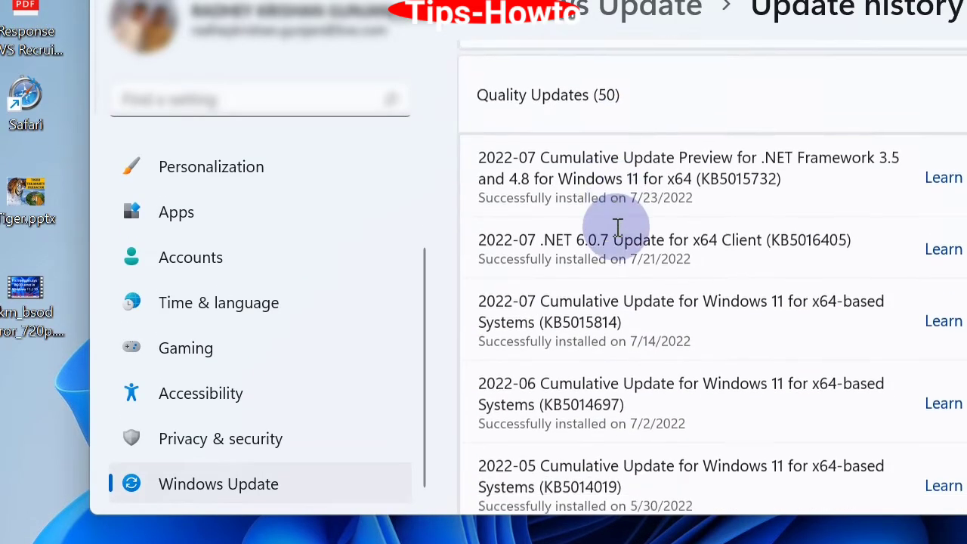
{"action": "scroll", "coordinate": [614, 244], "scroll_direction": "down", "scroll_amount": 15}
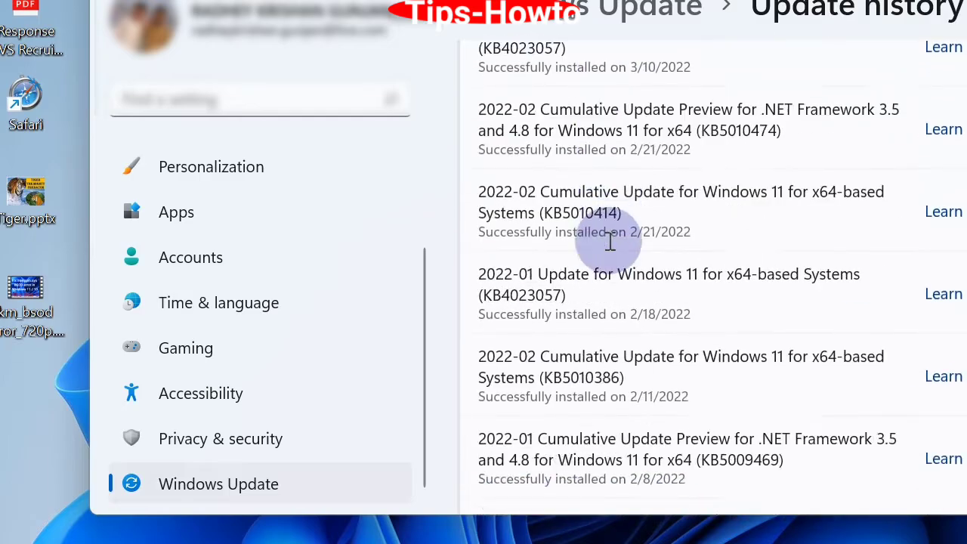
{"action": "scroll", "coordinate": [609, 259], "scroll_direction": "down", "scroll_amount": 15}
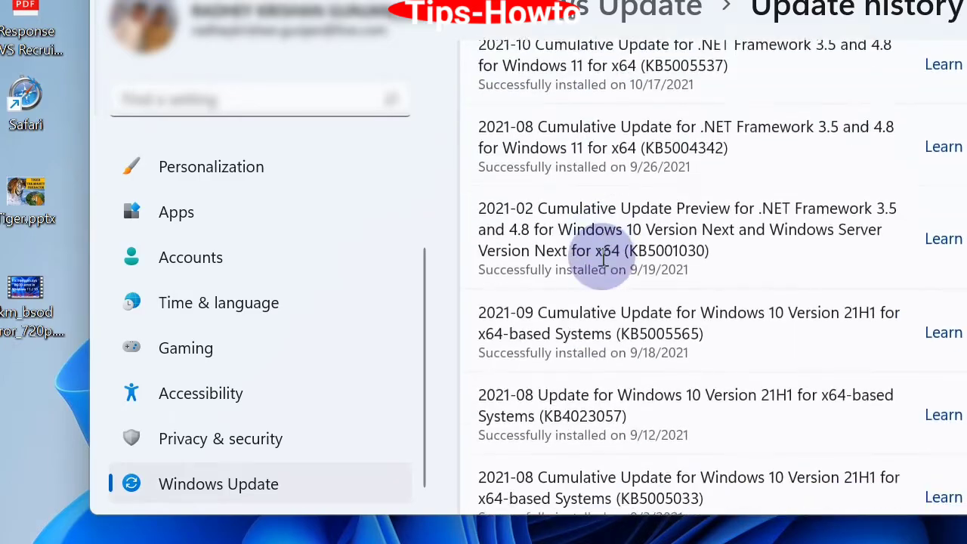
{"action": "scroll", "coordinate": [597, 267], "scroll_direction": "up", "scroll_amount": 2}
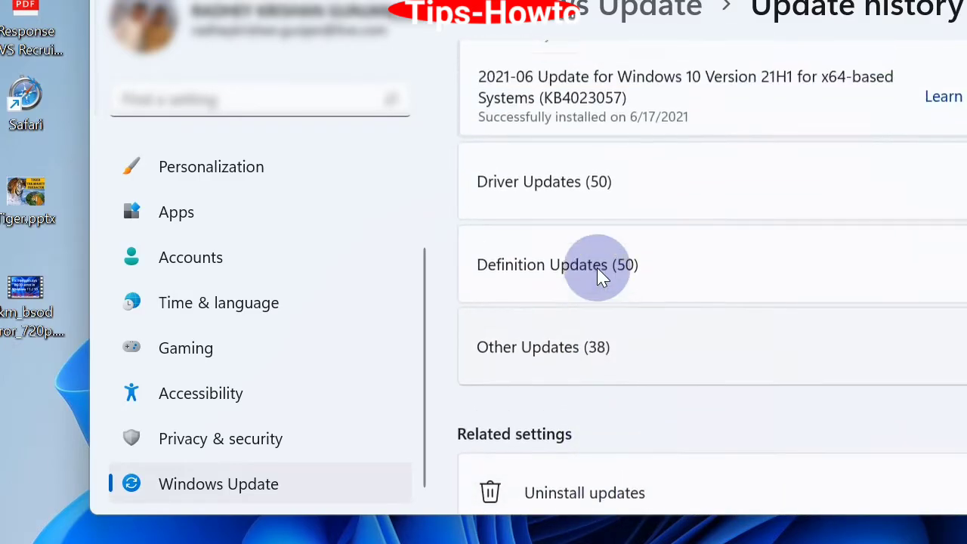
{"action": "scroll", "coordinate": [597, 276], "scroll_direction": "down", "scroll_amount": 3}
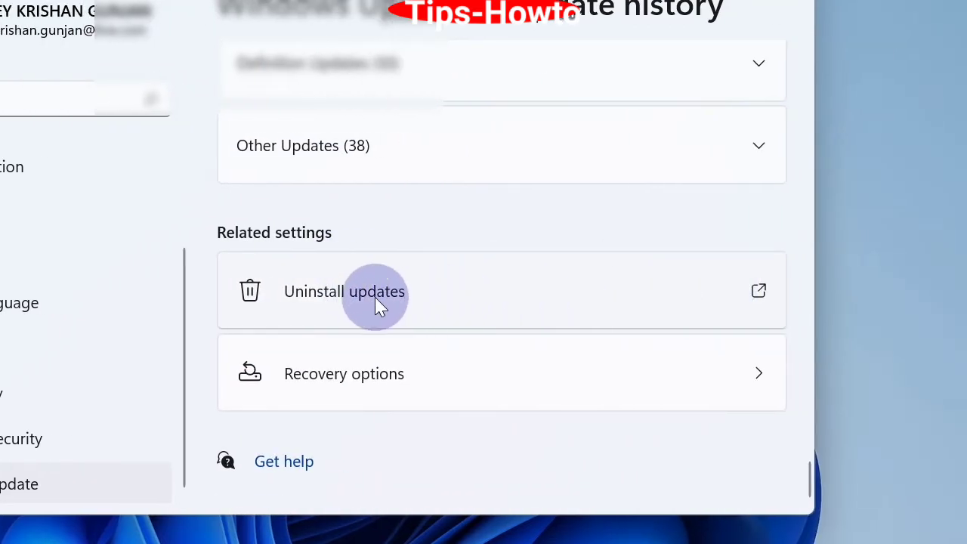
{"action": "left_click", "coordinate": [375, 297]}
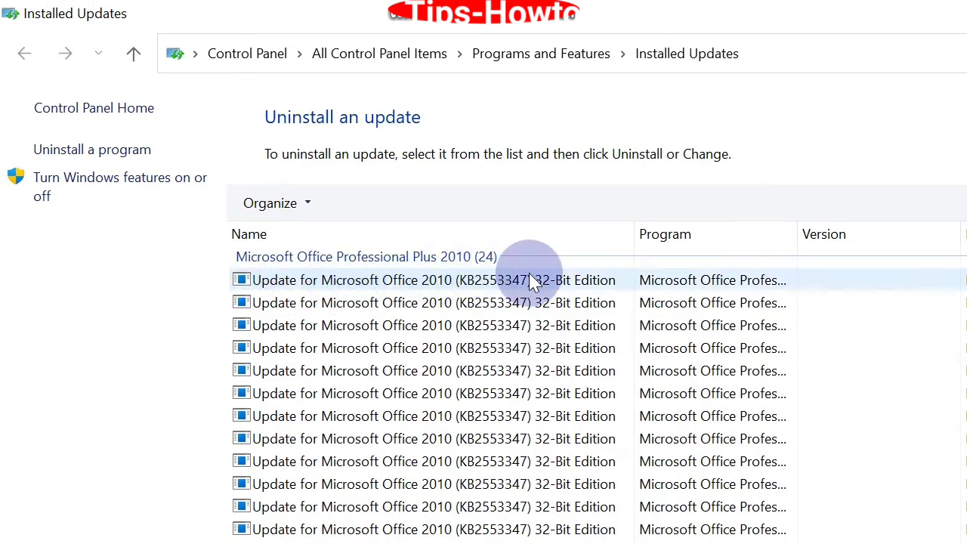
{"action": "left_click", "coordinate": [409, 289]}
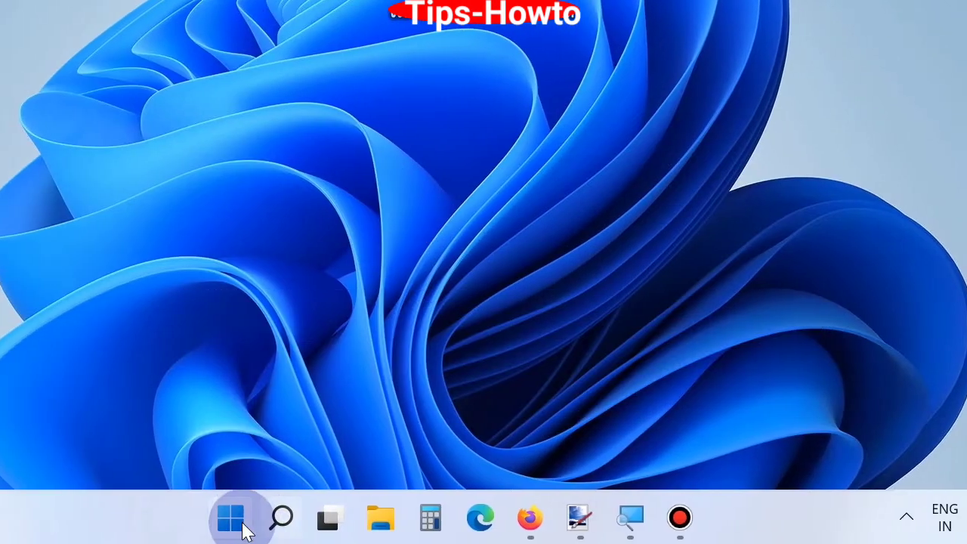
Step: Launch System Restore by running rstrui from the Run dialog
{"action": "right_click", "coordinate": [242, 520]}
{"action": "left_click", "coordinate": [244, 399]}
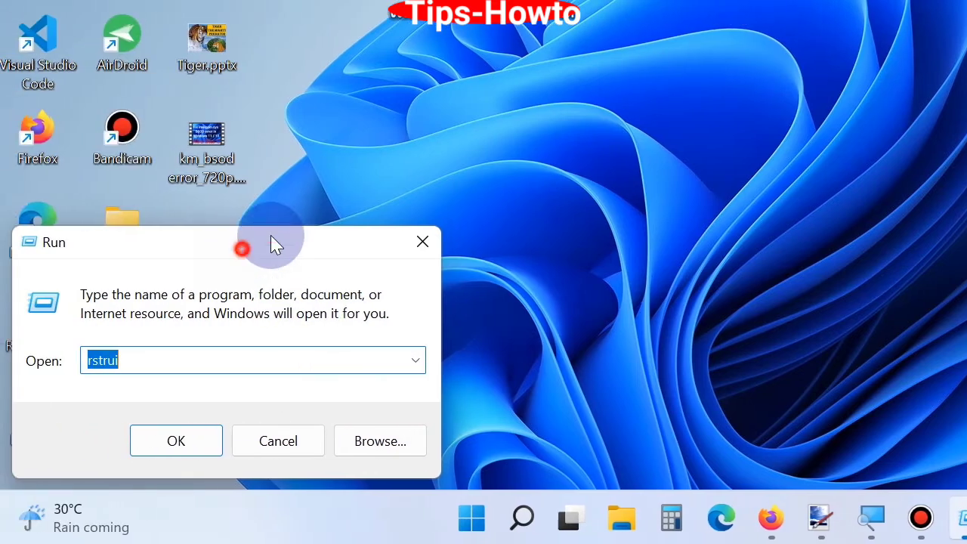
{"action": "left_click_drag", "start_coordinate": [274, 242], "coordinate": [671, 139]}
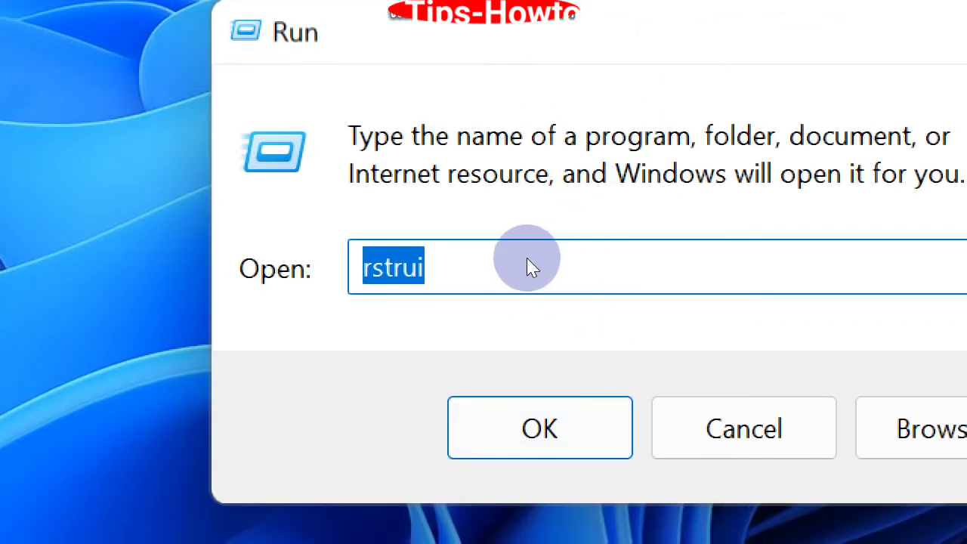
{"action": "left_click", "coordinate": [546, 246]}
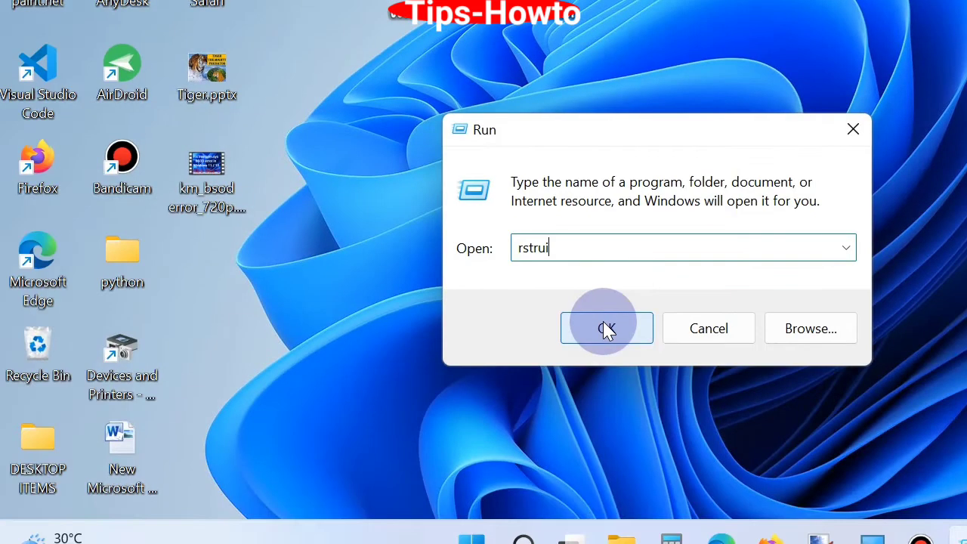
{"action": "left_click", "coordinate": [539, 429]}
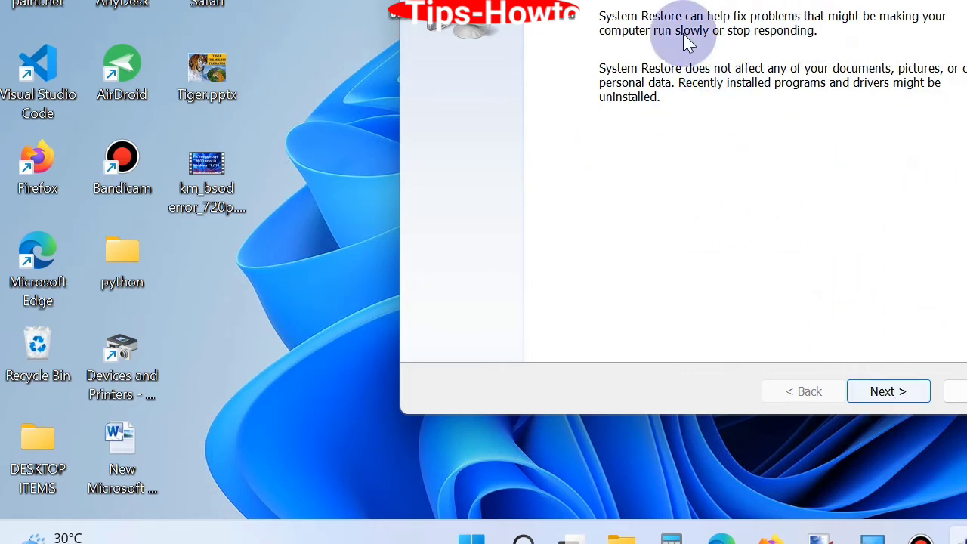
Step: Scan the 7/31/2022 4:26:43 PM Language Pack Removal restore point for affected programs and keep it selected for the restore
{"action": "left_click", "coordinate": [888, 393]}
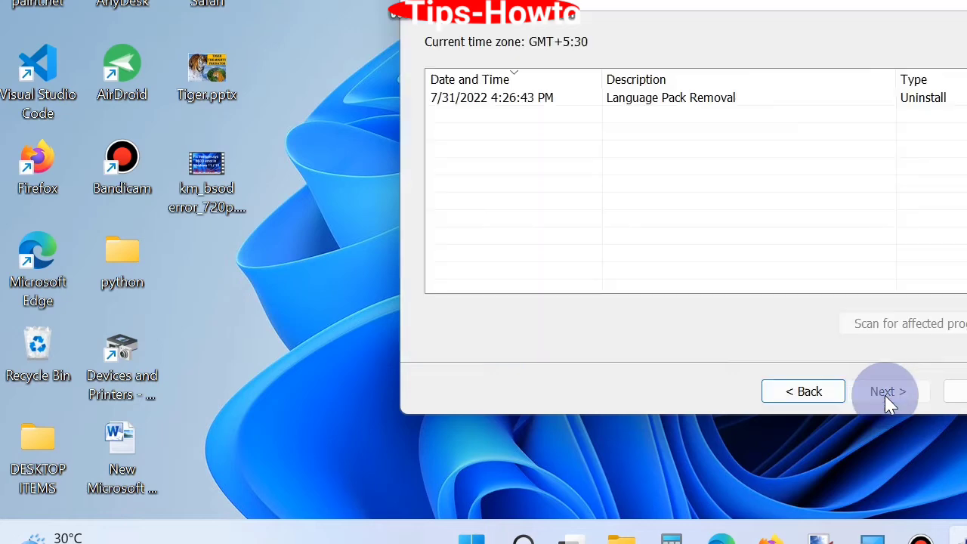
{"action": "left_click", "coordinate": [644, 101]}
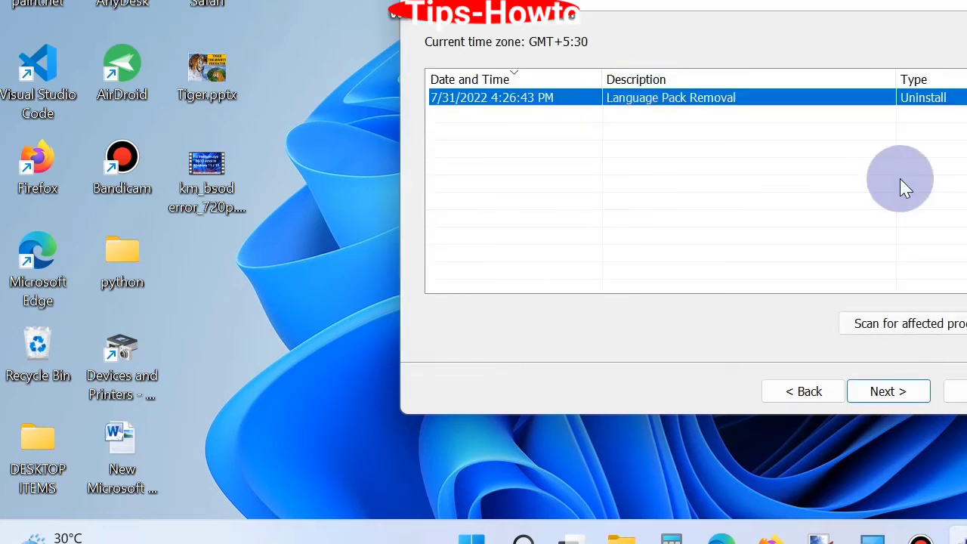
{"action": "left_click", "coordinate": [944, 333]}
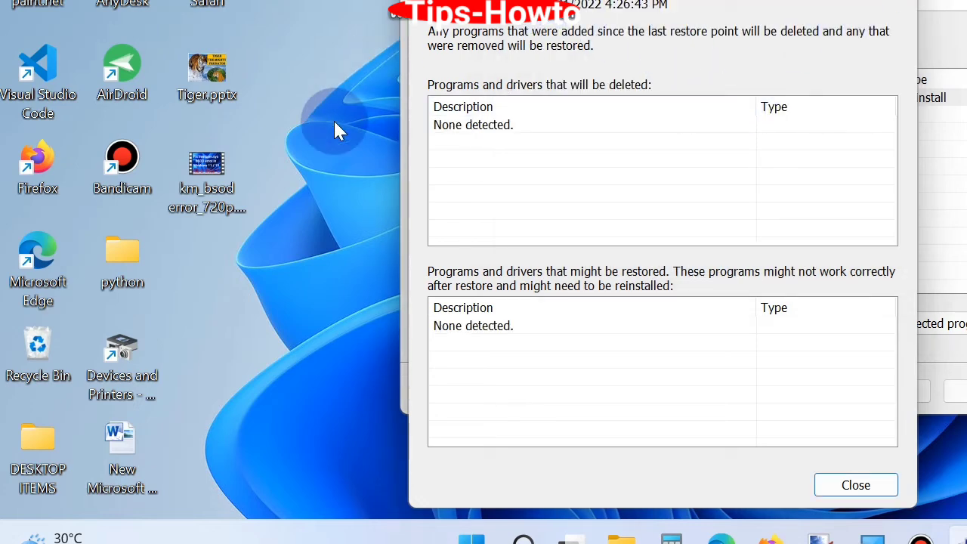
{"action": "left_click", "coordinate": [856, 483]}
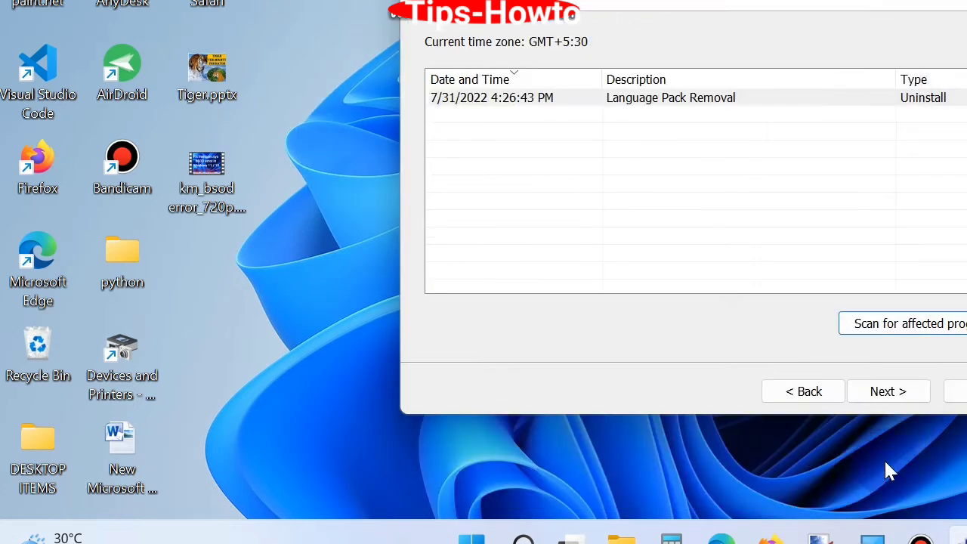
{"action": "left_click", "coordinate": [507, 99]}
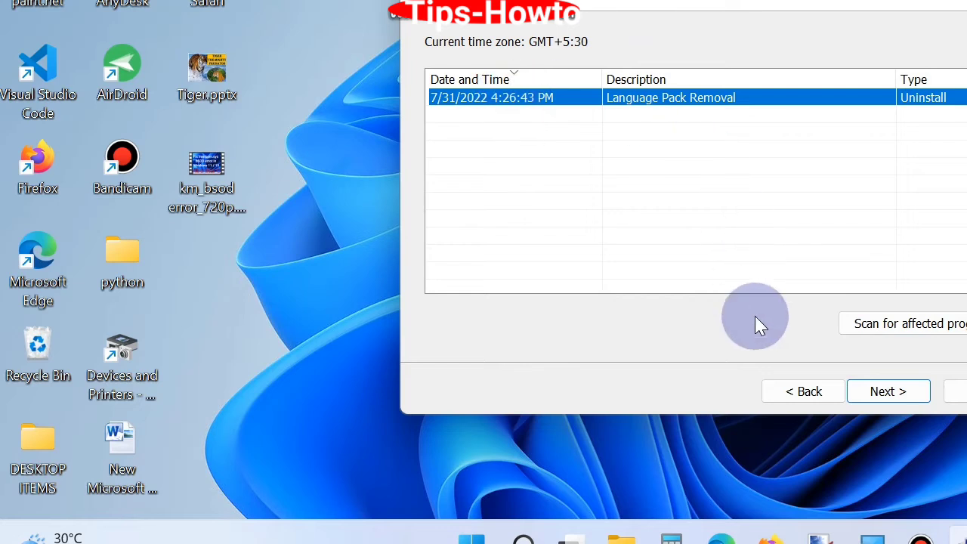
Step: Proceed in System Restore with the selected Language Pack Removal restore point
{"action": "left_click", "coordinate": [885, 389]}
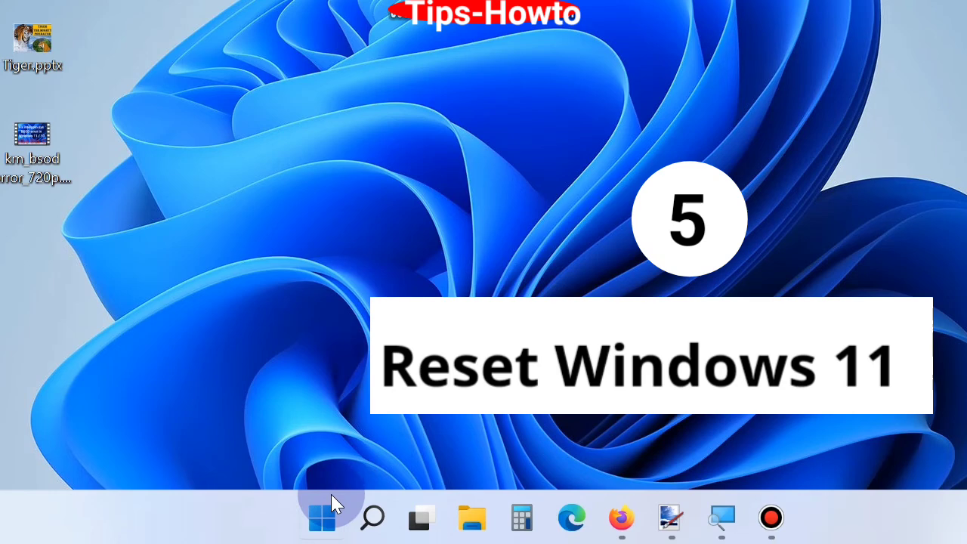
Step: Open the Recovery page in the Windows System settings
{"action": "left_click", "coordinate": [322, 538]}
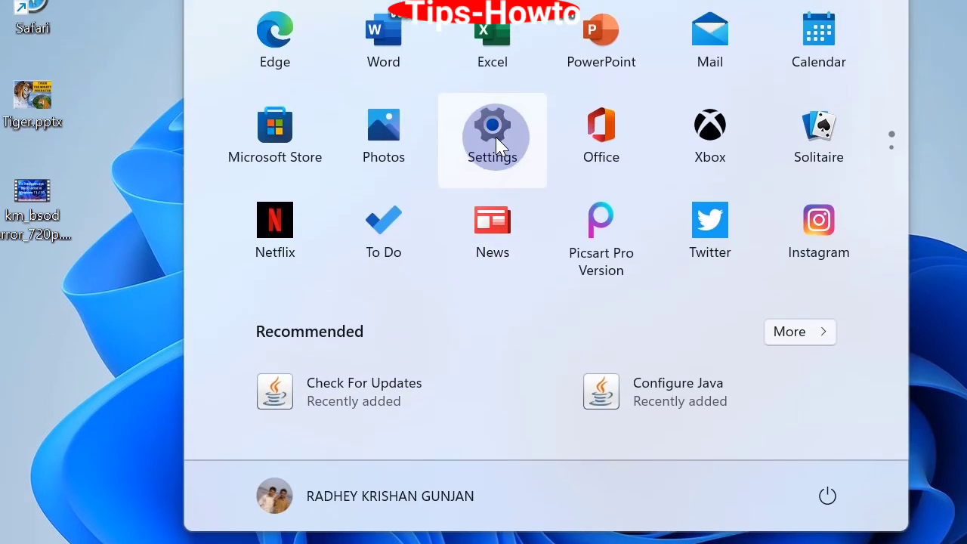
{"action": "left_click", "coordinate": [496, 76]}
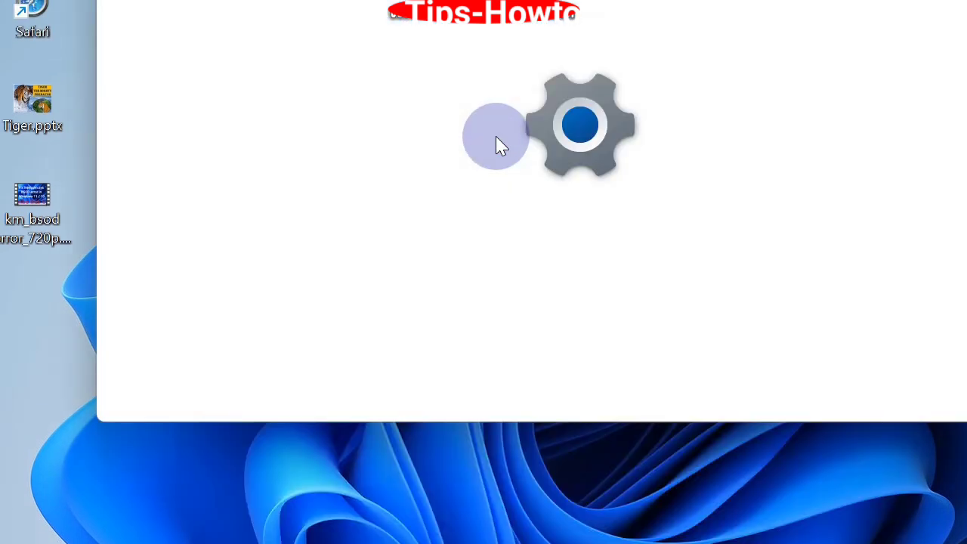
{"action": "scroll", "coordinate": [496, 136], "scroll_direction": "down", "scroll_amount": 5}
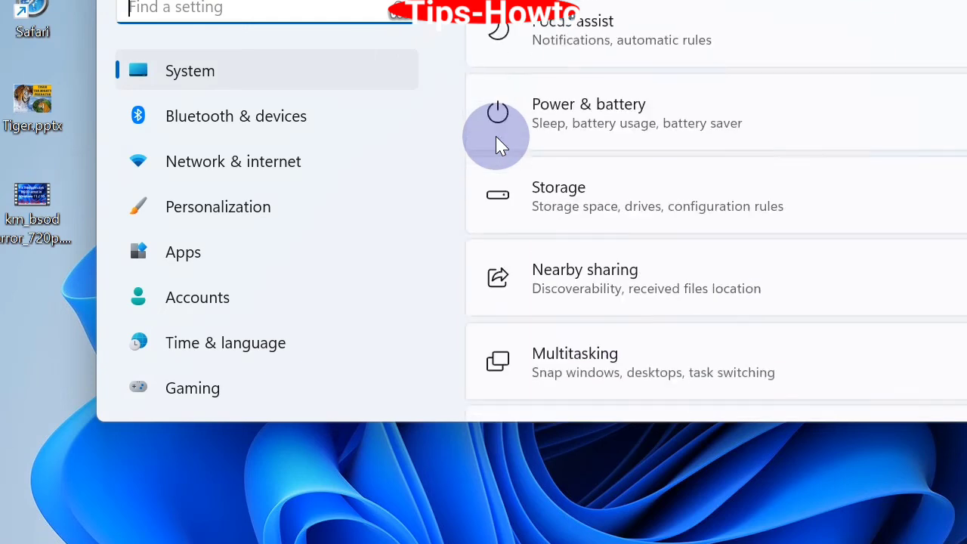
{"action": "scroll", "coordinate": [497, 143], "scroll_direction": "down", "scroll_amount": 6}
{"action": "scroll", "coordinate": [498, 145], "scroll_direction": "up", "scroll_amount": 1}
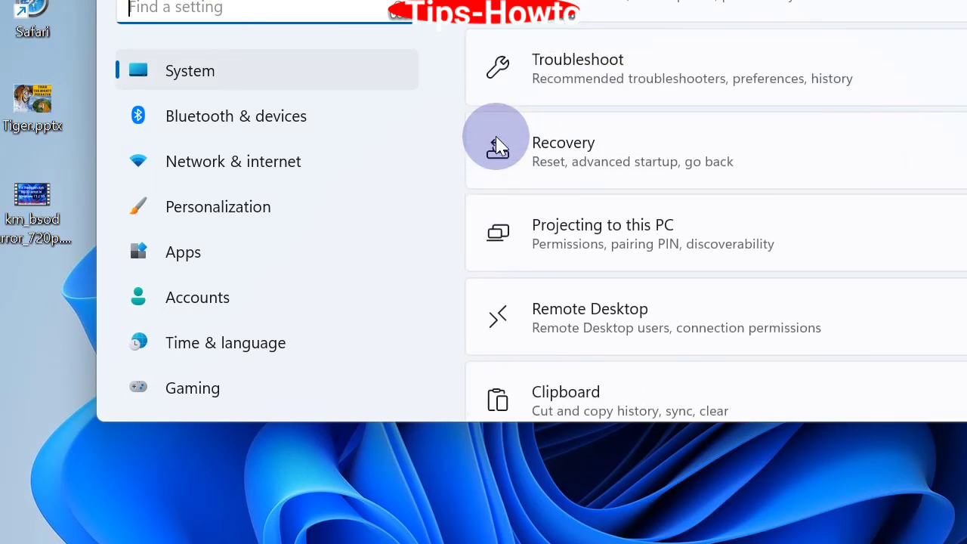
{"action": "left_click", "coordinate": [559, 145]}
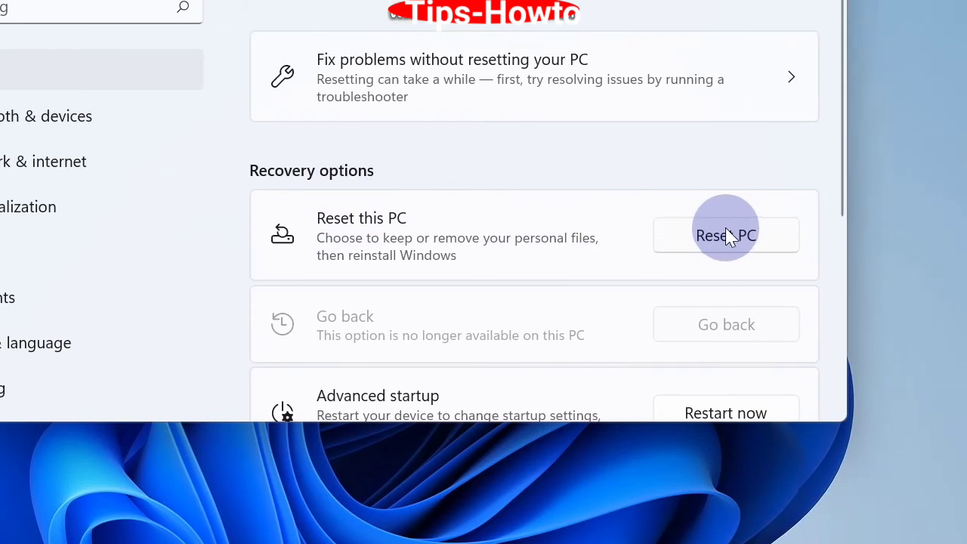
Step: Start Reset this PC from the recovery options and choose Keep my files
{"action": "left_click", "coordinate": [861, 240]}
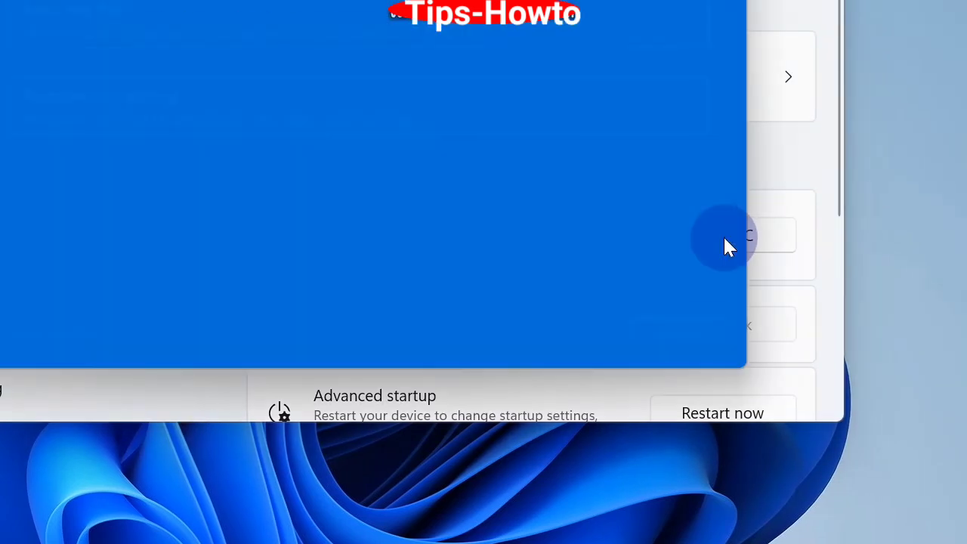
{"action": "left_click", "coordinate": [375, 14]}
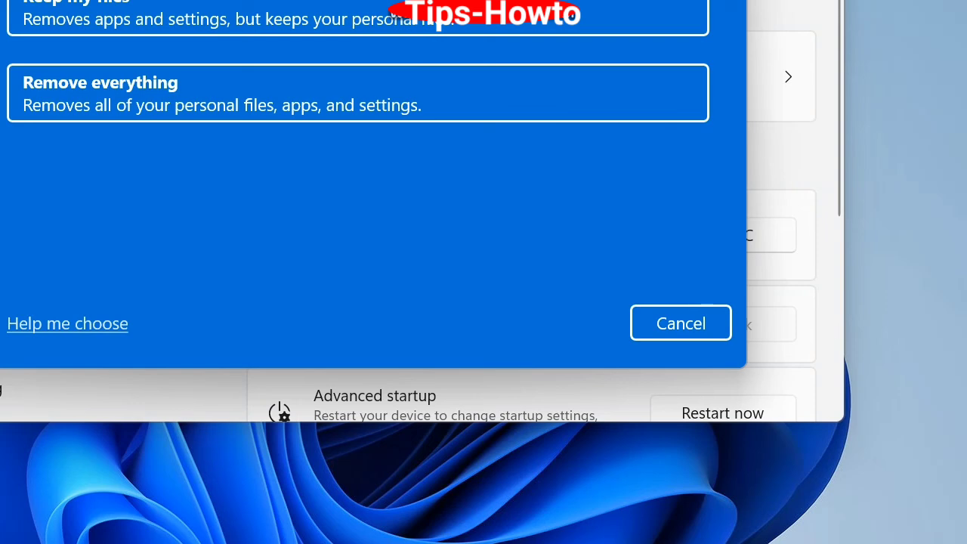